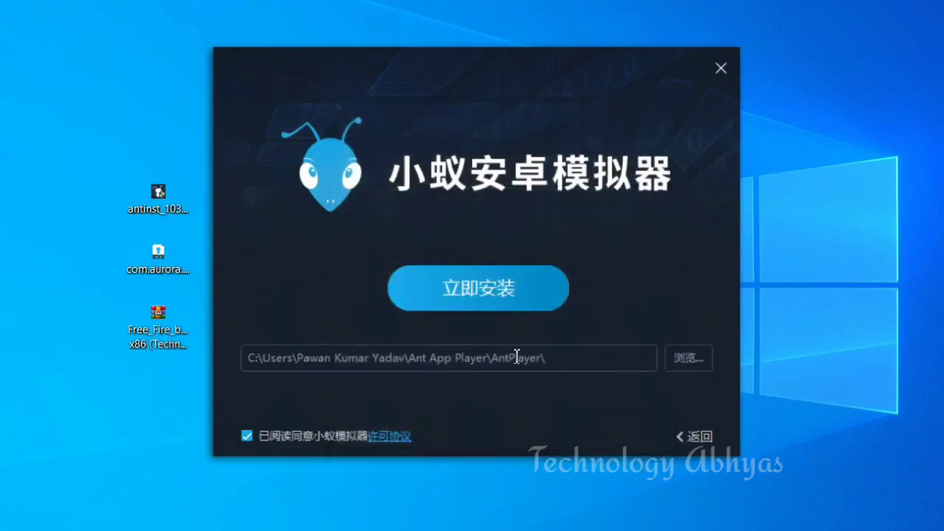
Install the Ant Android emulator in its default folder, launch it and dismiss the introductory guide
click(469, 303)
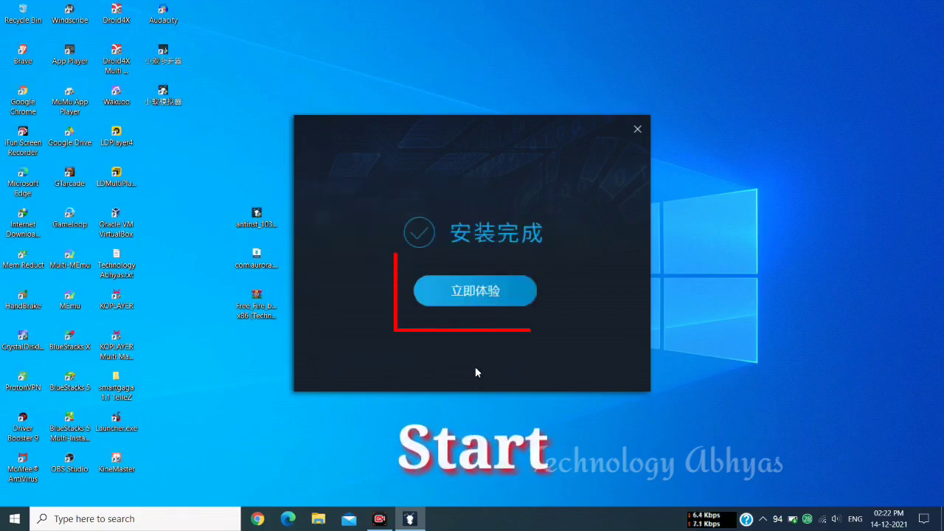
click(483, 289)
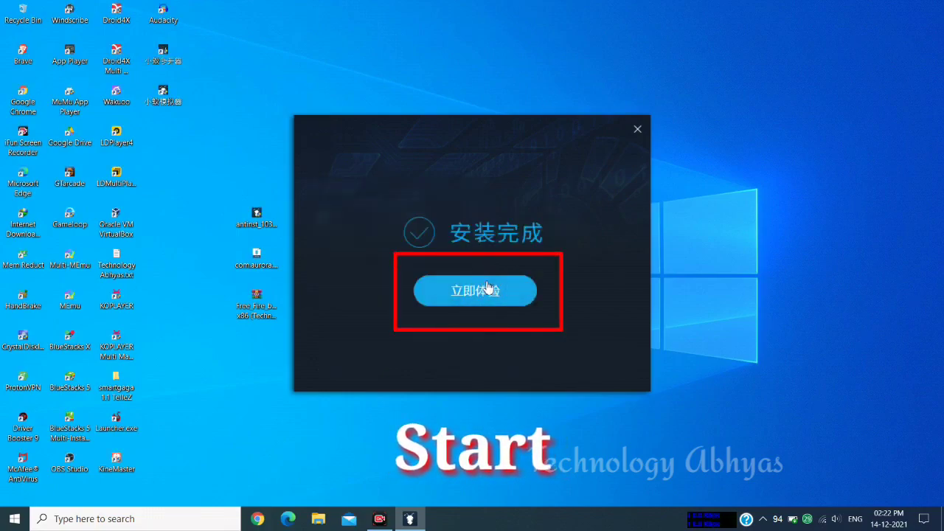
click(485, 295)
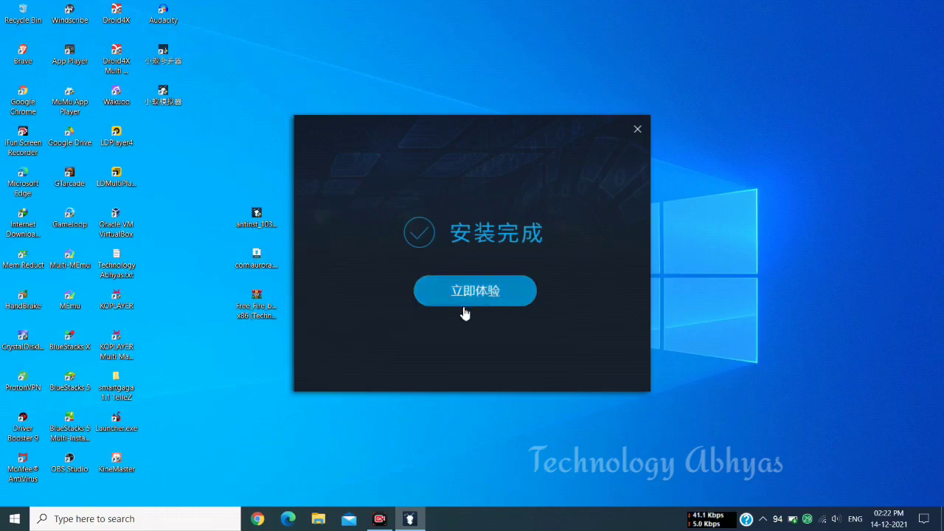
click(476, 297)
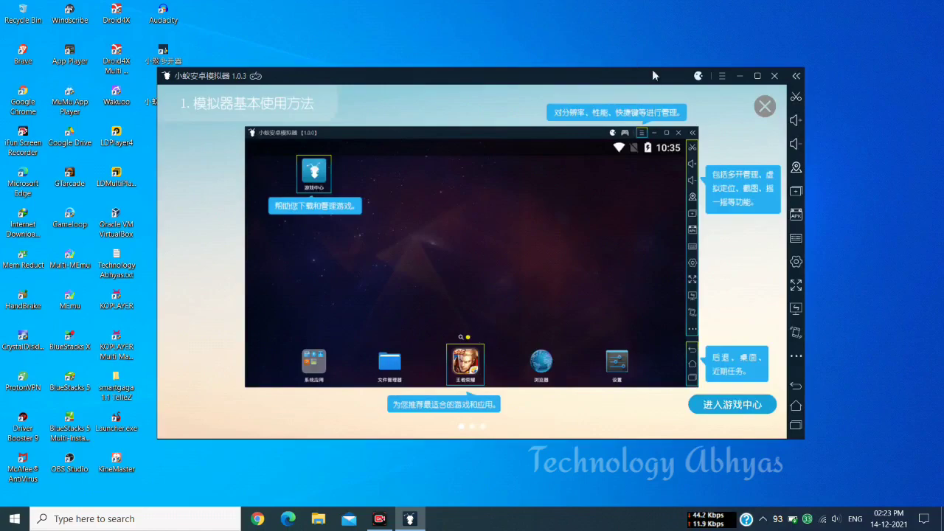
click(764, 107)
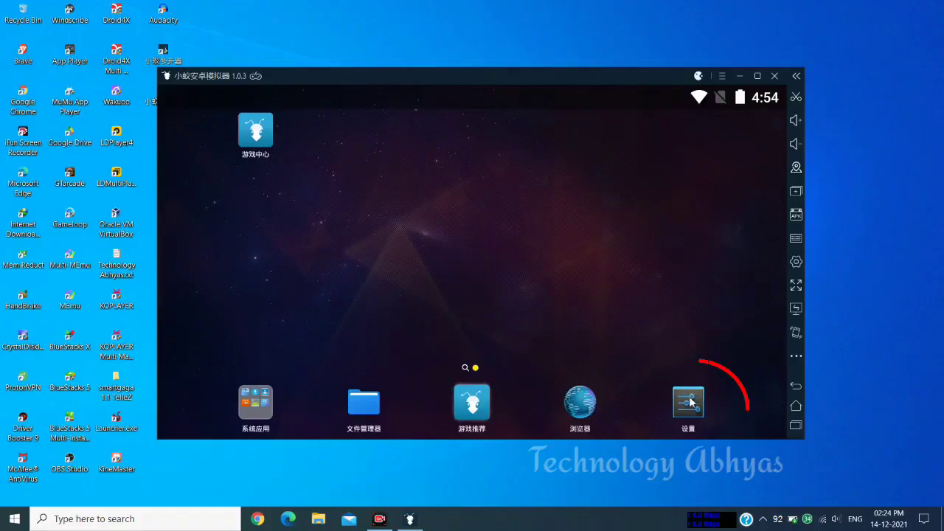
Change the Android system language of the emulator to English in the language and input settings
click(687, 405)
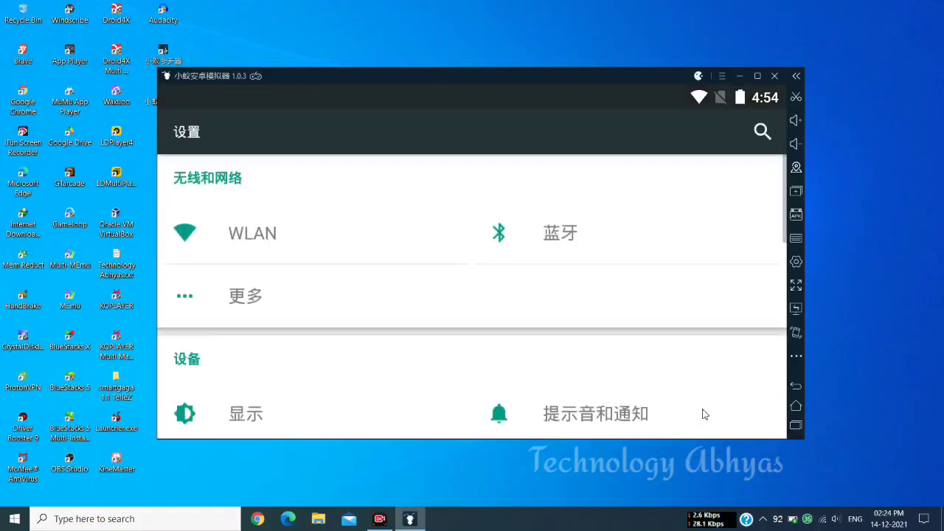
scroll(580, 370, down, 10)
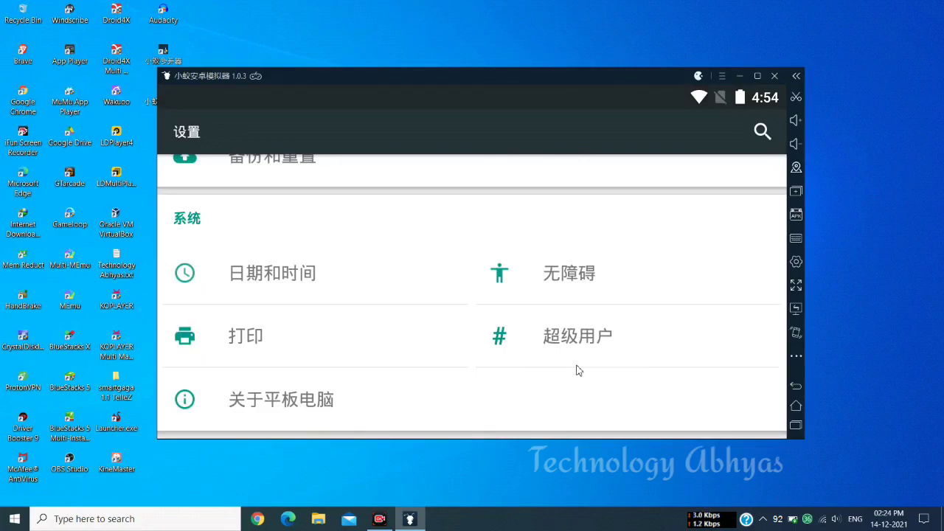
scroll(579, 370, up, 5)
drag(623, 380, 632, 179)
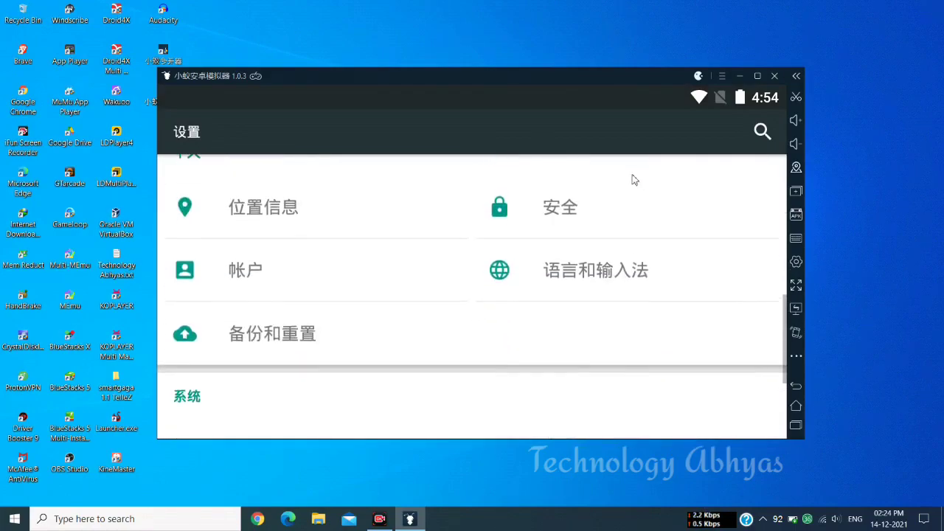
click(581, 270)
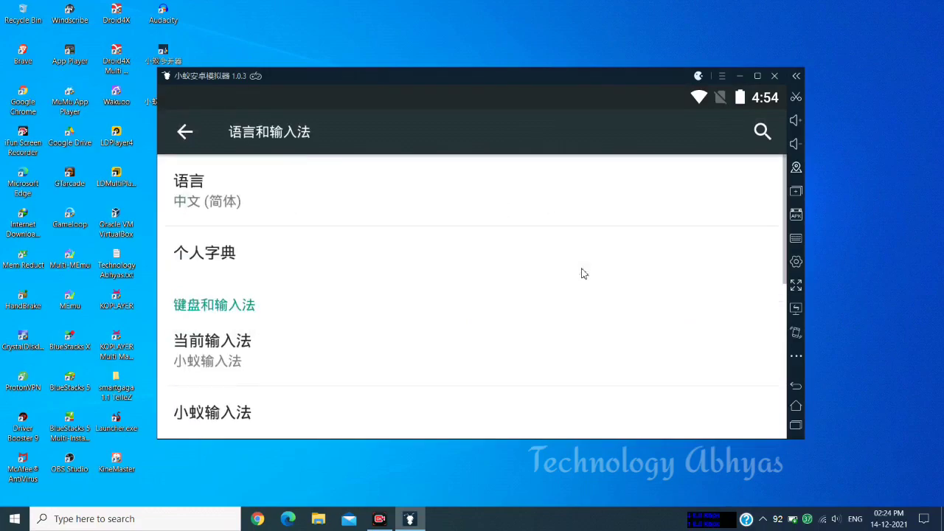
click(220, 205)
scroll(234, 320, down, 1)
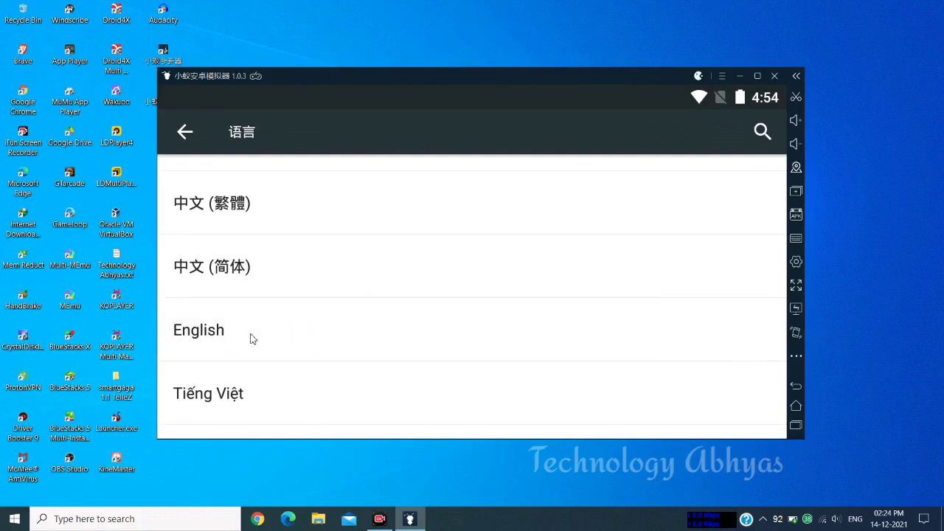
click(250, 338)
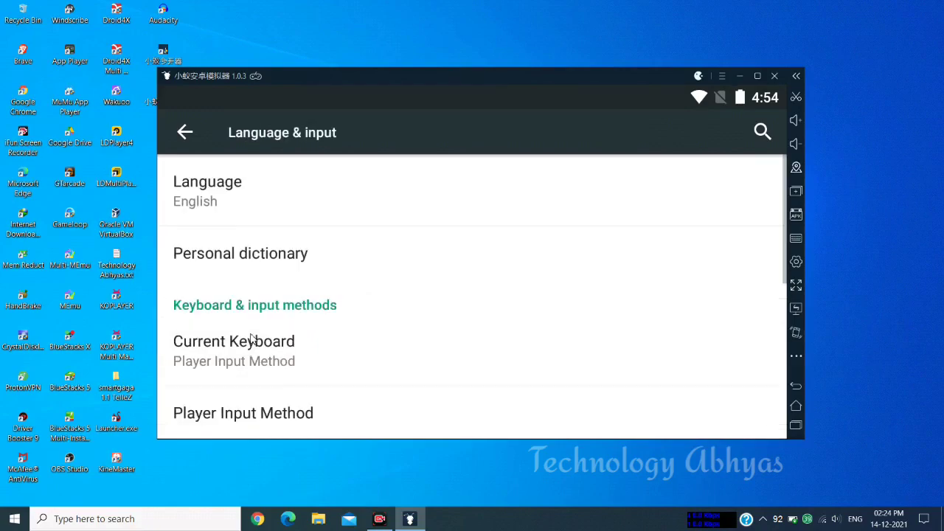
click(190, 138)
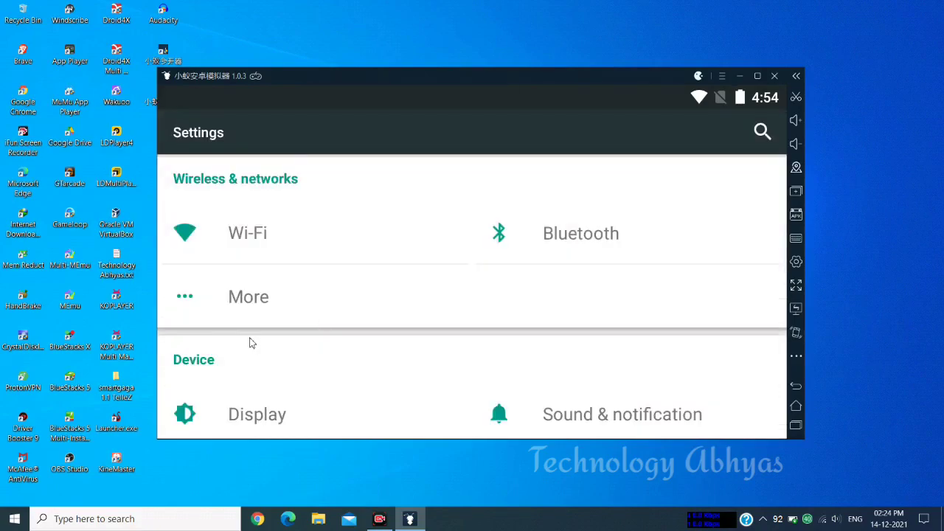
Unlock the Android developer options through the build number in the tablet information and return to the home screen
drag(250, 342, 274, 165)
click(249, 413)
scroll(270, 310, down, 5)
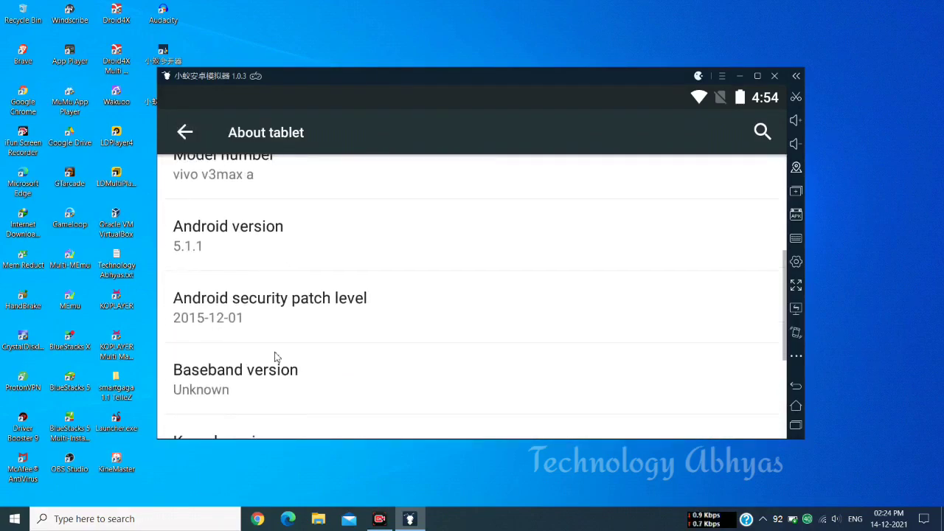
drag(274, 357, 285, 268)
drag(264, 358, 270, 296)
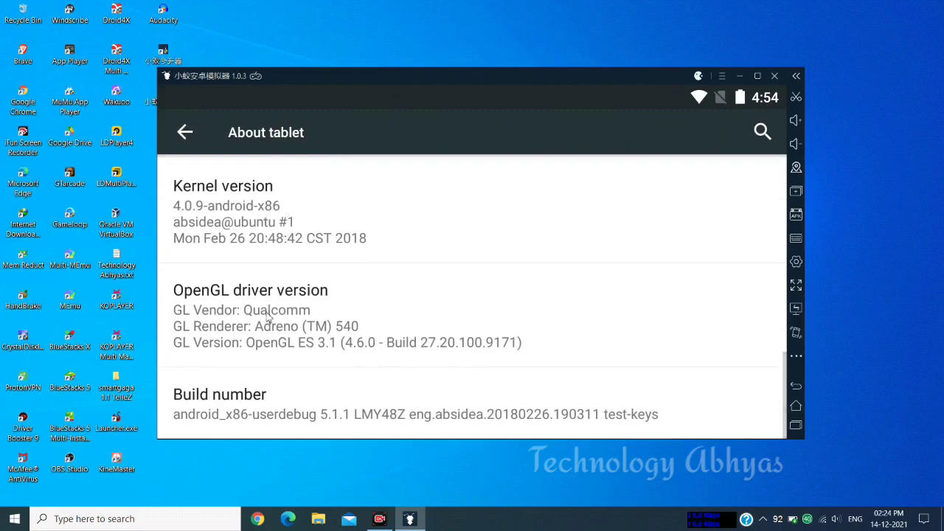
click(310, 411)
click(308, 411)
click(307, 408)
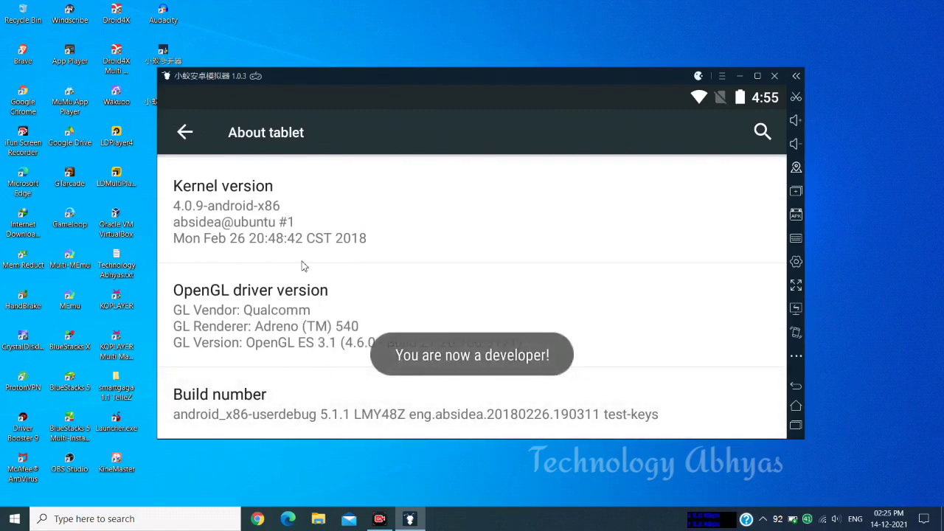
drag(309, 267, 259, 347)
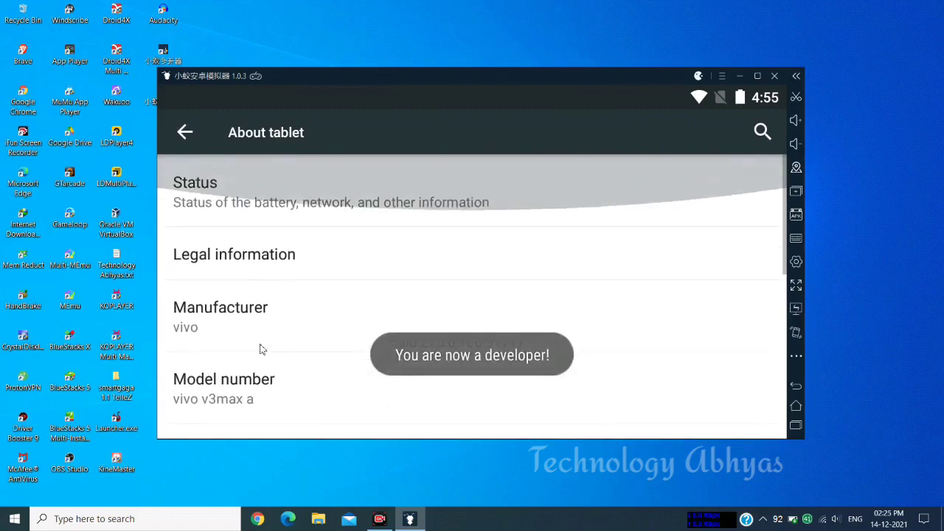
click(185, 138)
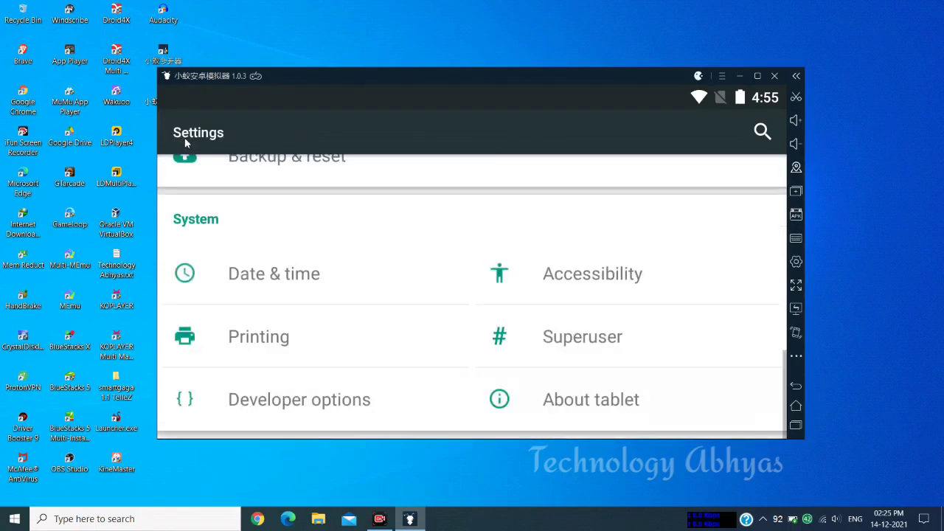
click(797, 402)
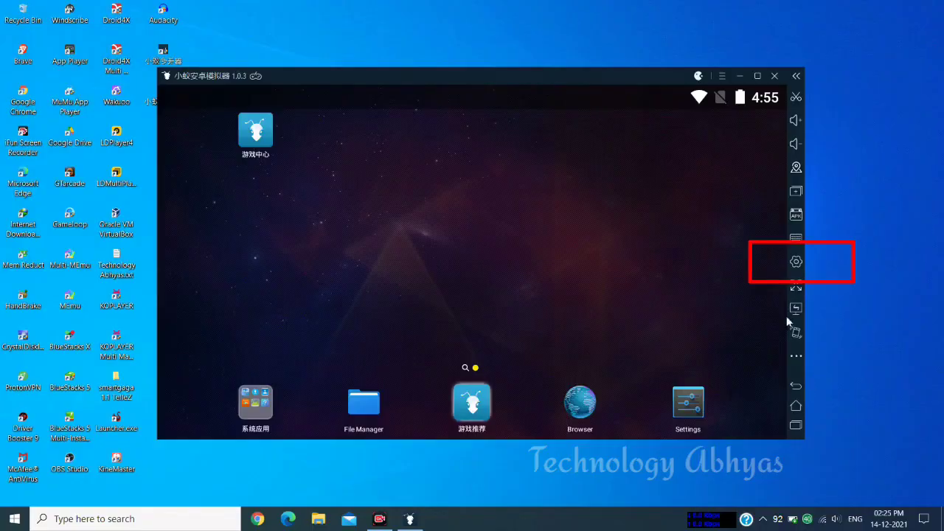
Set the emulator's interface language to English in its advanced settings, save the change and restart the player
click(795, 262)
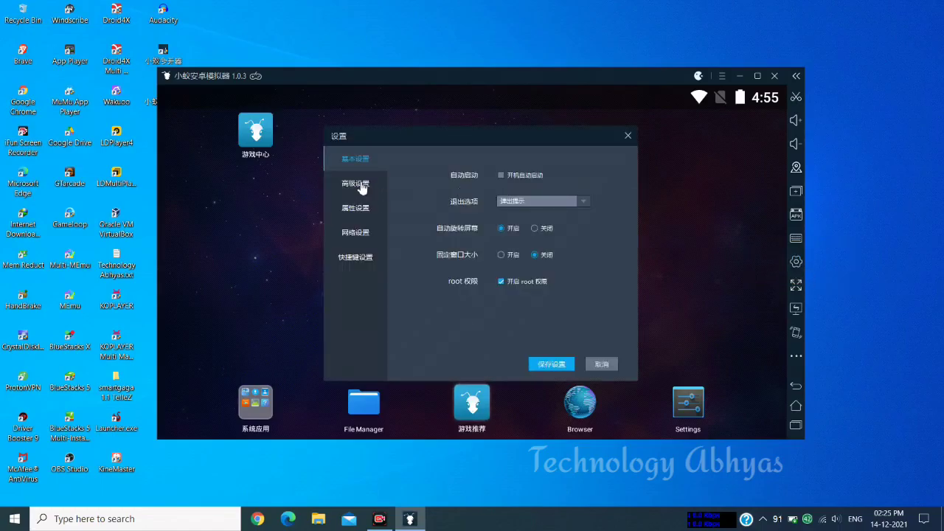
click(360, 186)
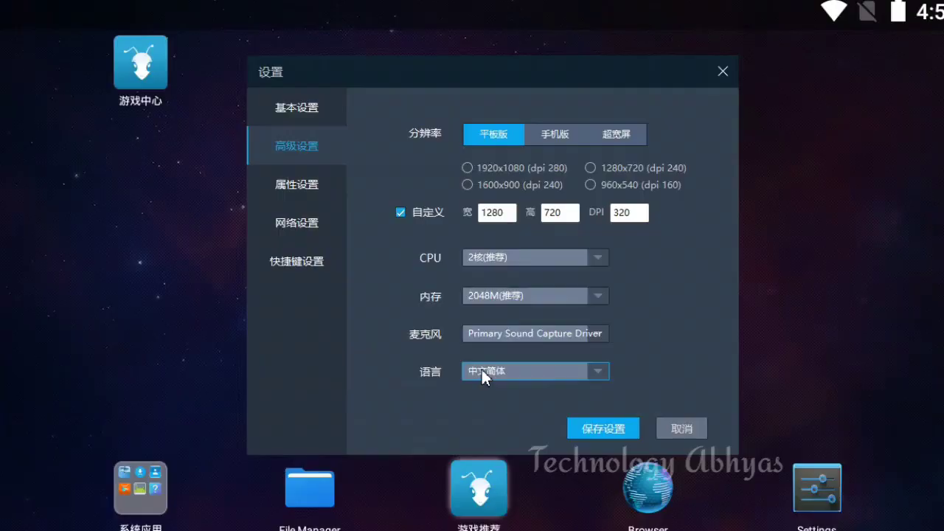
click(475, 329)
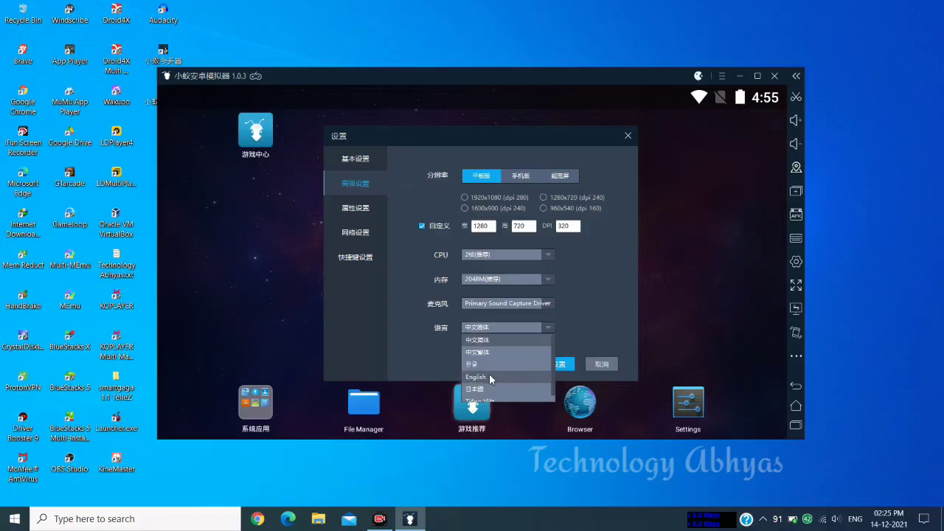
click(491, 377)
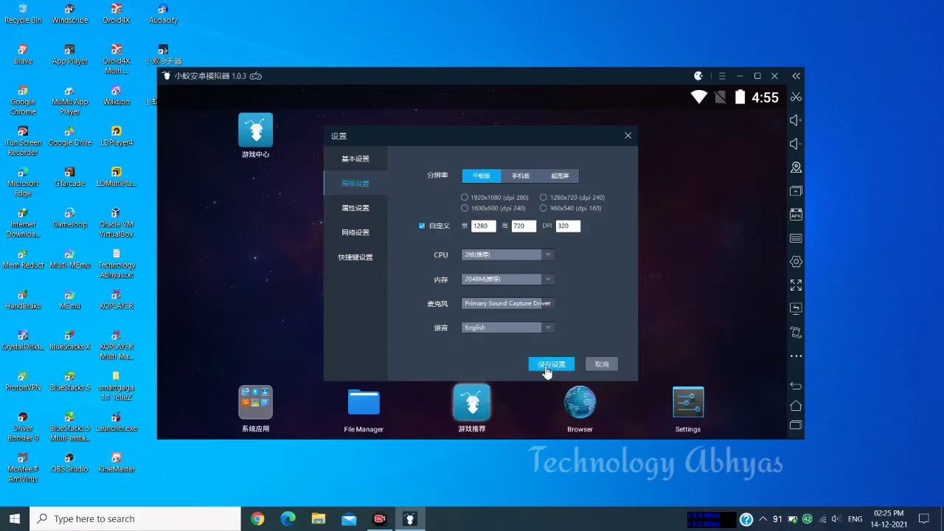
click(546, 365)
click(549, 300)
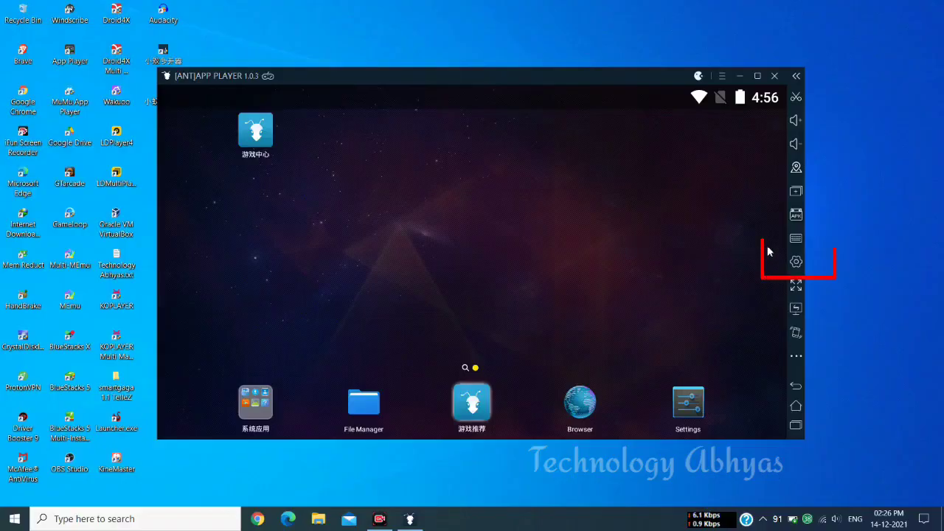
Open the player's basic settings and choose Prompt message as the exit option
click(795, 264)
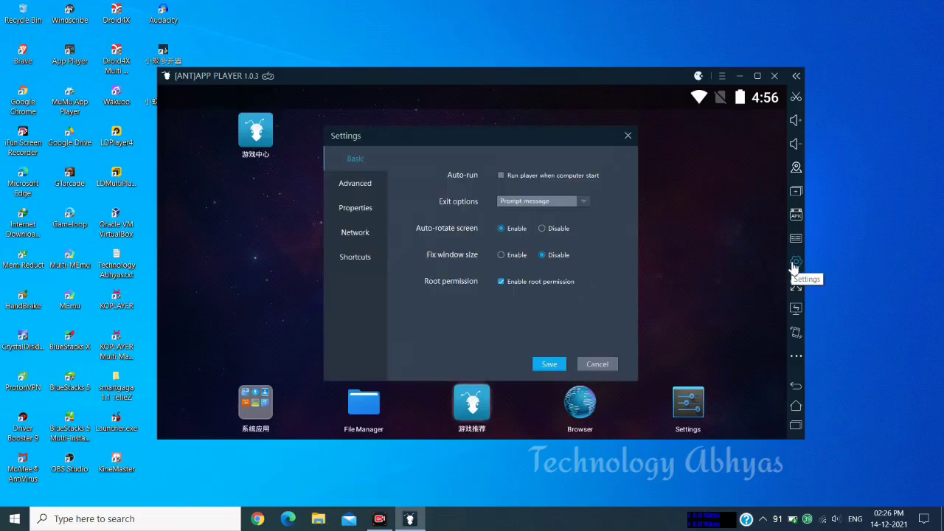
click(524, 205)
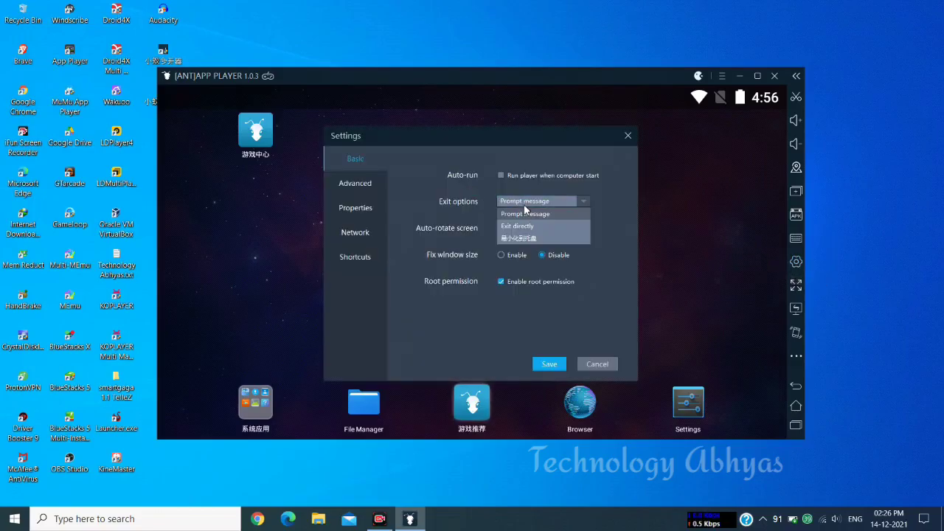
click(514, 219)
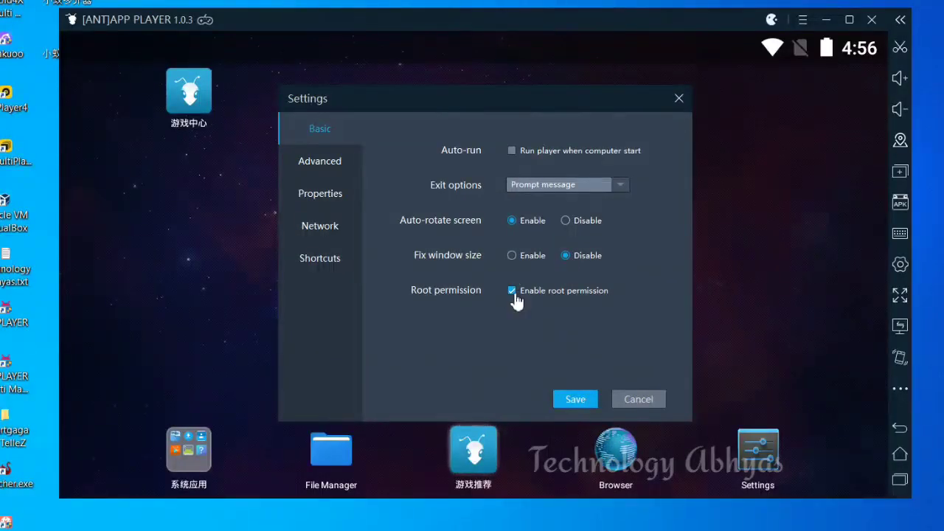
Set the player's tablet resolution to 1280x720 (dpi 240) and check the CPU core choices
click(344, 168)
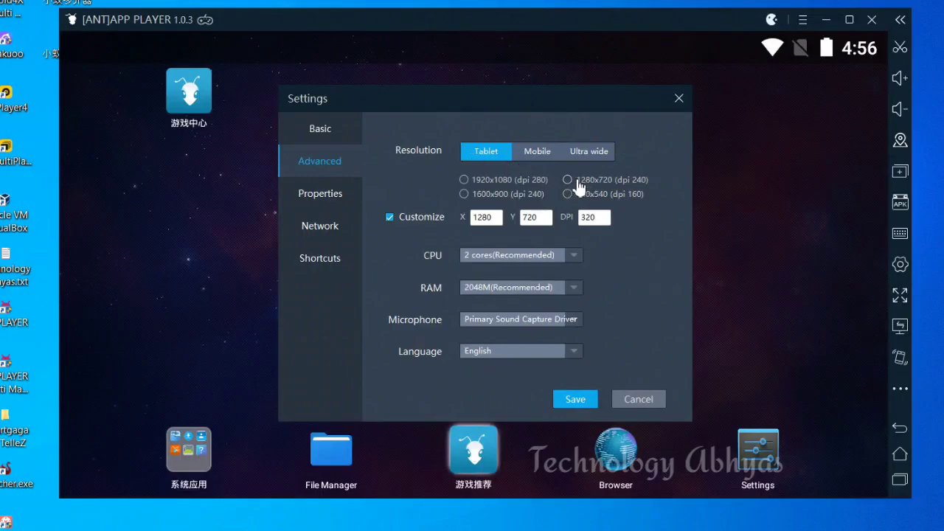
click(568, 180)
click(505, 254)
Try 768M and 1024M as the player's RAM size
click(504, 288)
click(506, 287)
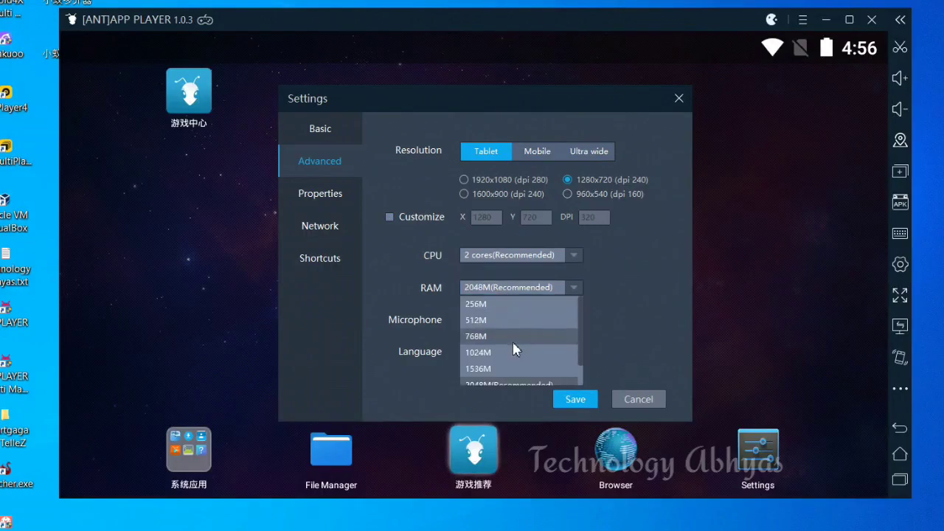
click(509, 335)
click(514, 290)
click(510, 352)
Set the player's RAM to 2048M (Recommended) and check the microphone choices
click(533, 289)
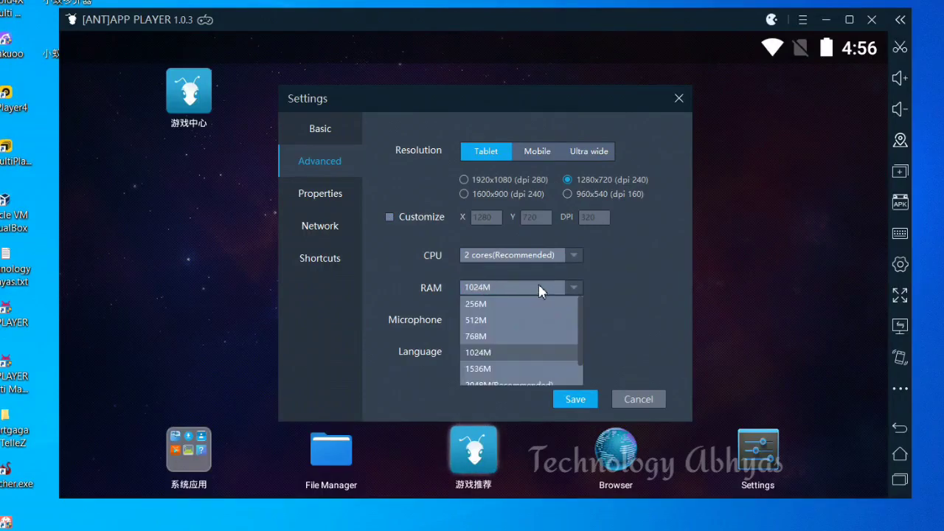
scroll(538, 347, down, 3)
click(535, 362)
click(495, 320)
click(500, 325)
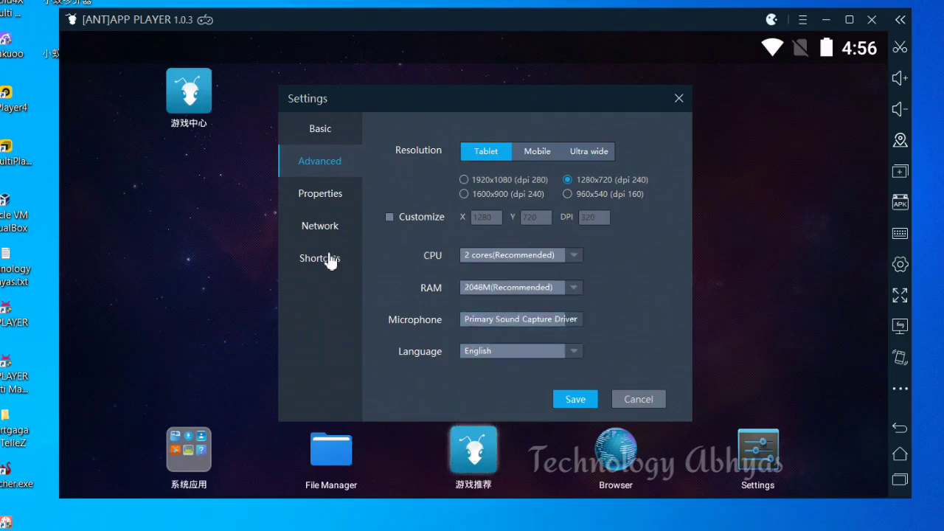
Review the Properties, Network and Shortcuts settings, save the player configuration and restart the player immediately
click(327, 194)
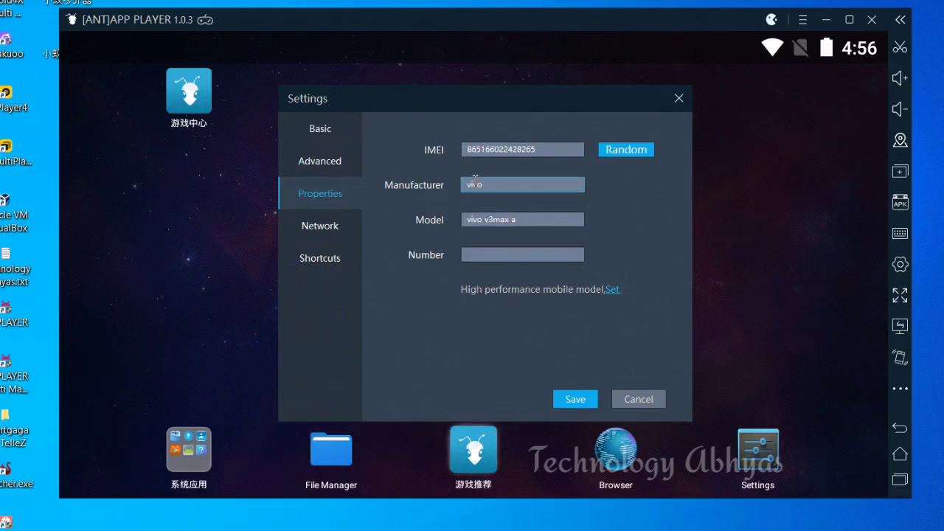
click(311, 227)
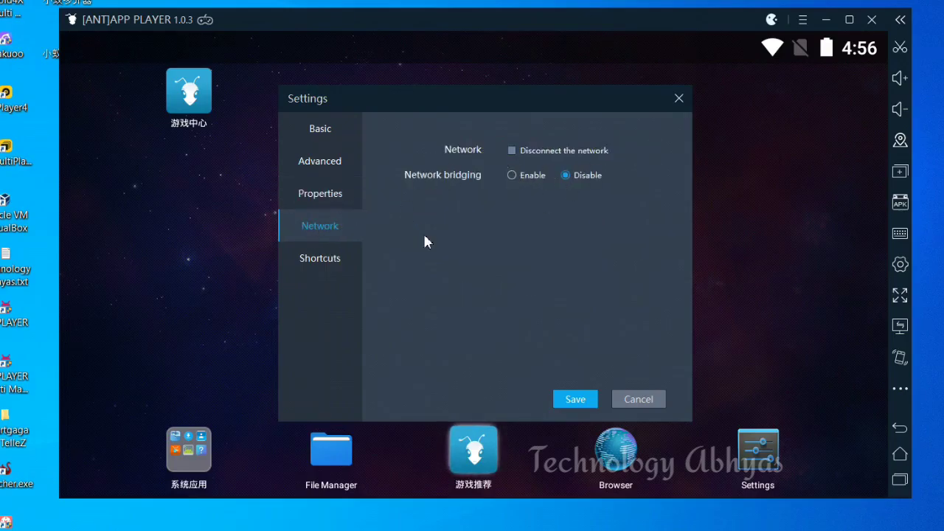
click(325, 261)
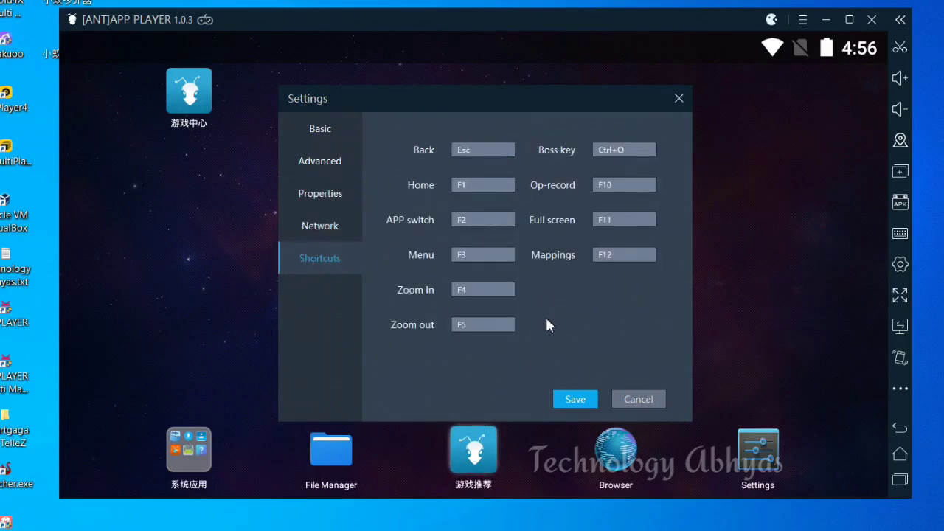
click(567, 397)
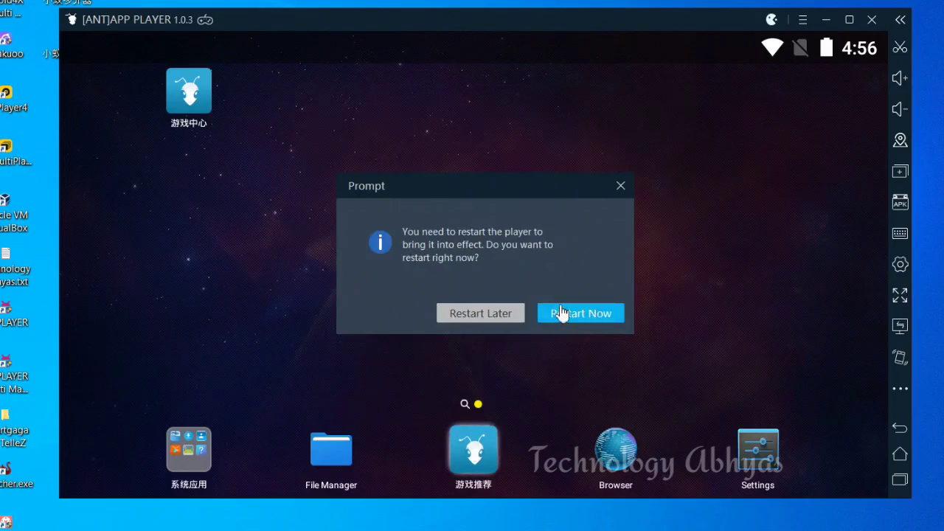
click(580, 316)
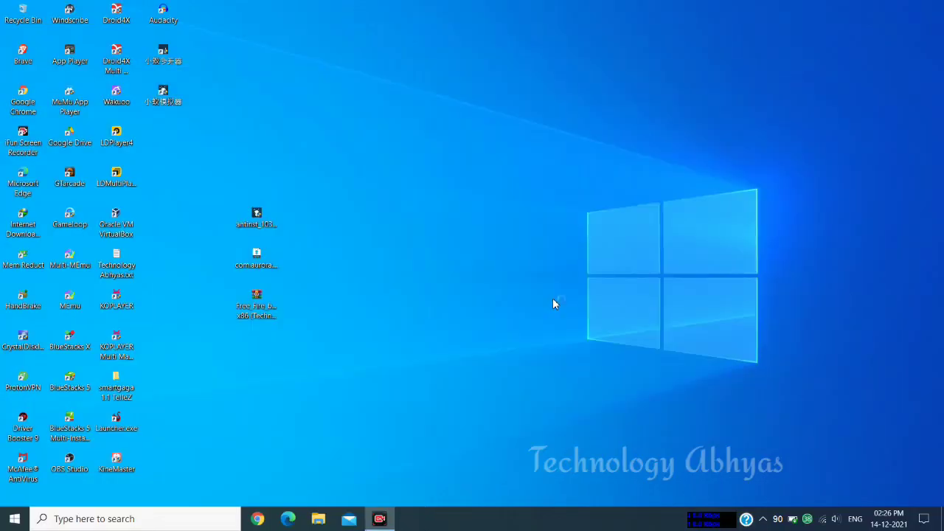